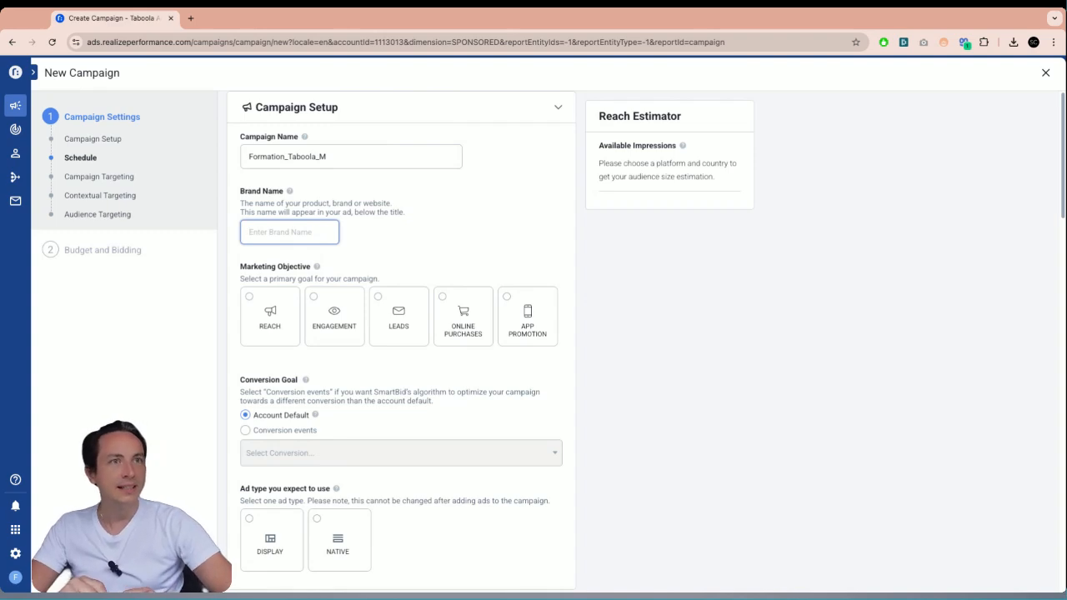
- Enter the brand name Formation Native Ads and choose Online Purchases as the marketing objective
text(Formatio)
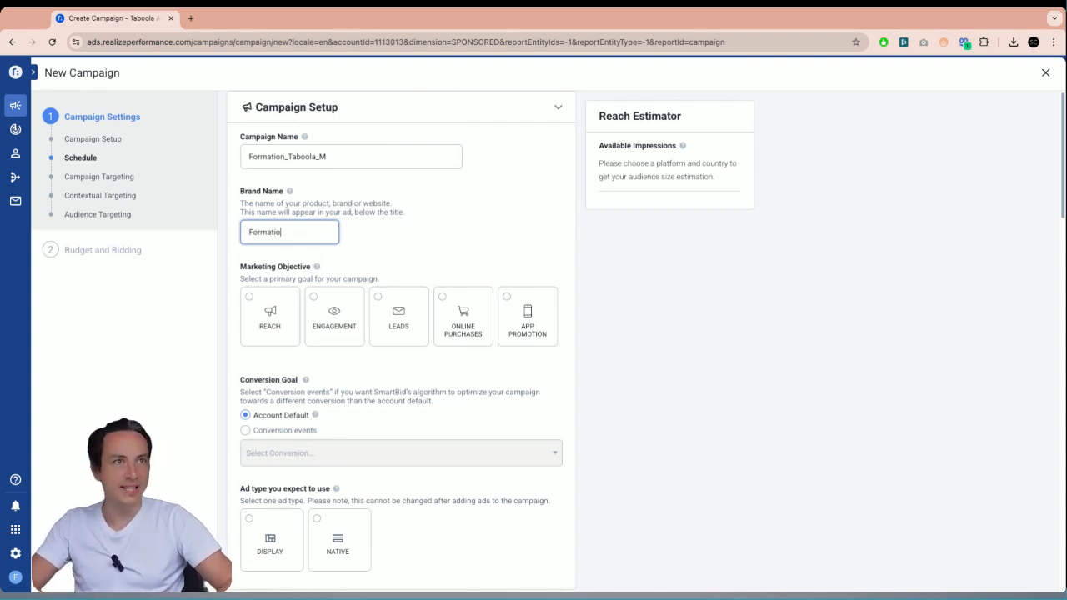
text(n Native Ads)
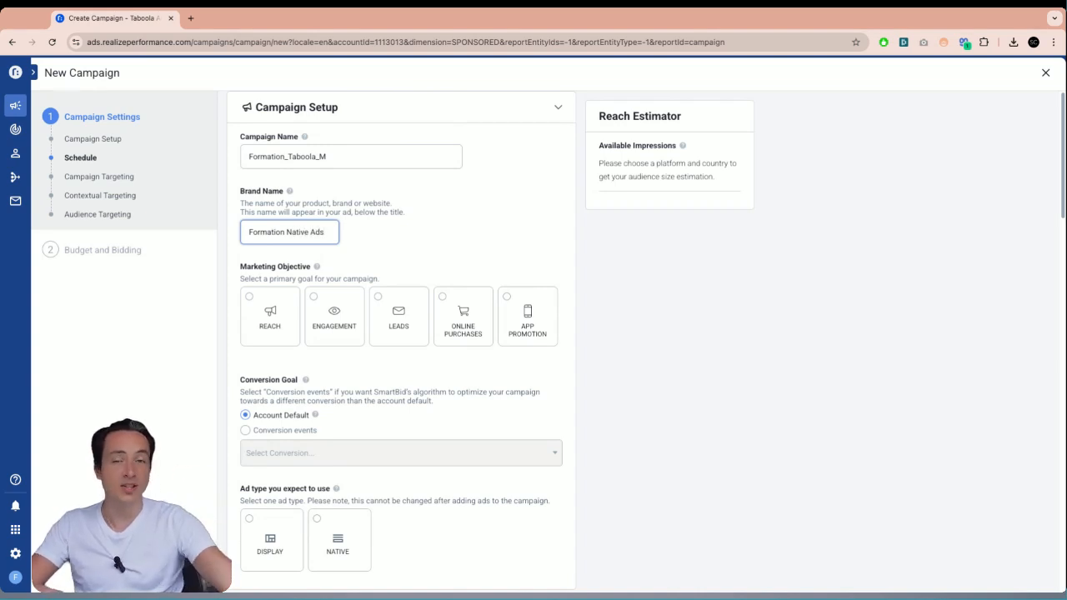
click(444, 249)
click(461, 309)
scroll(454, 342, down, 3)
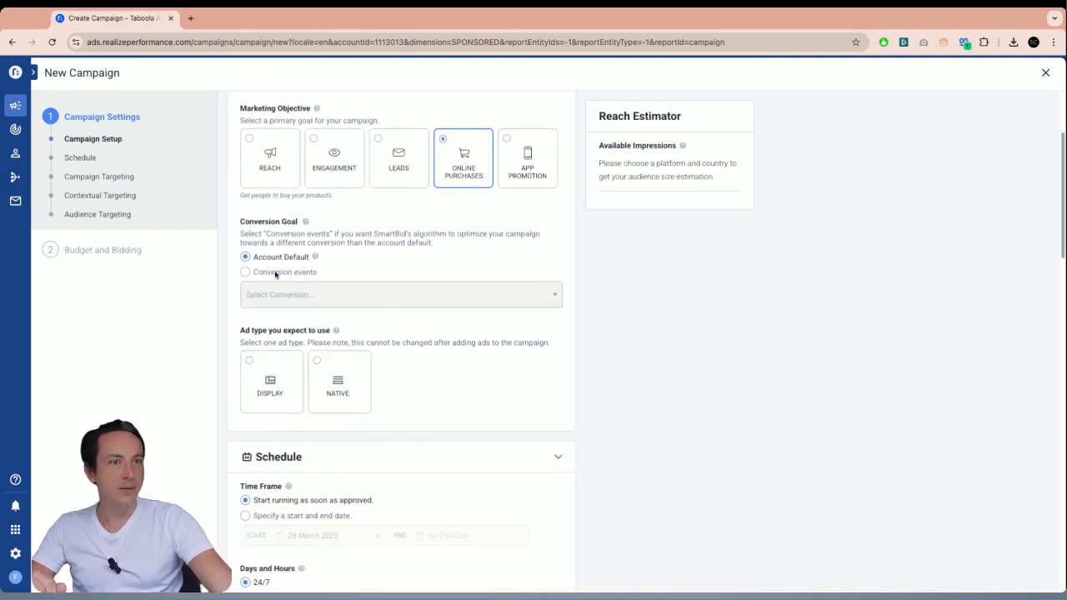
- Set the conversion goal to the Achat (complete Registration) conversion event and choose Native as the ad type
click(245, 272)
click(379, 294)
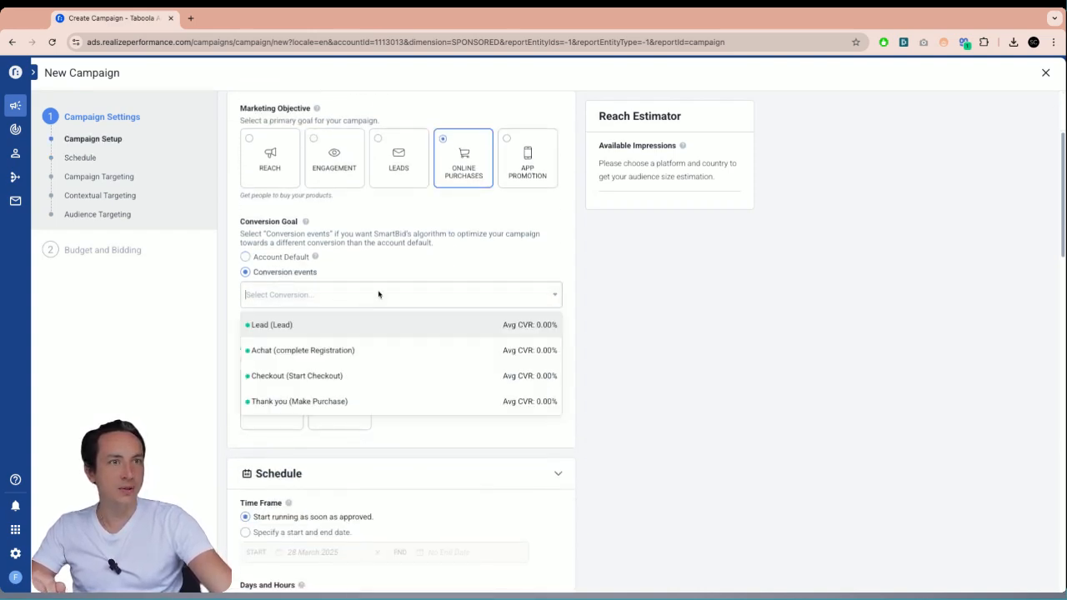
click(324, 357)
scroll(513, 367, down, 2)
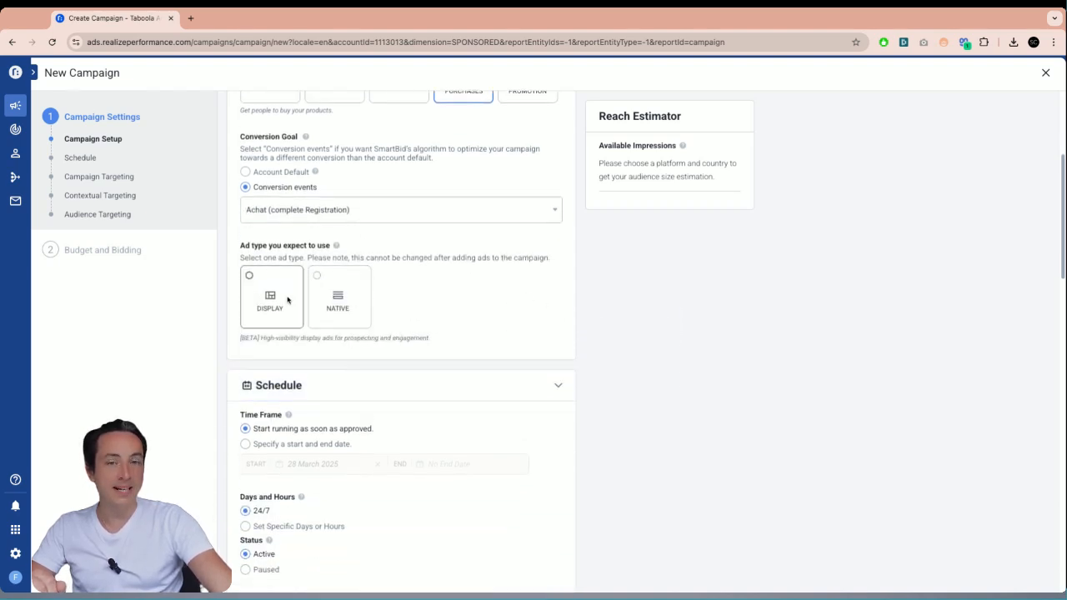
click(352, 291)
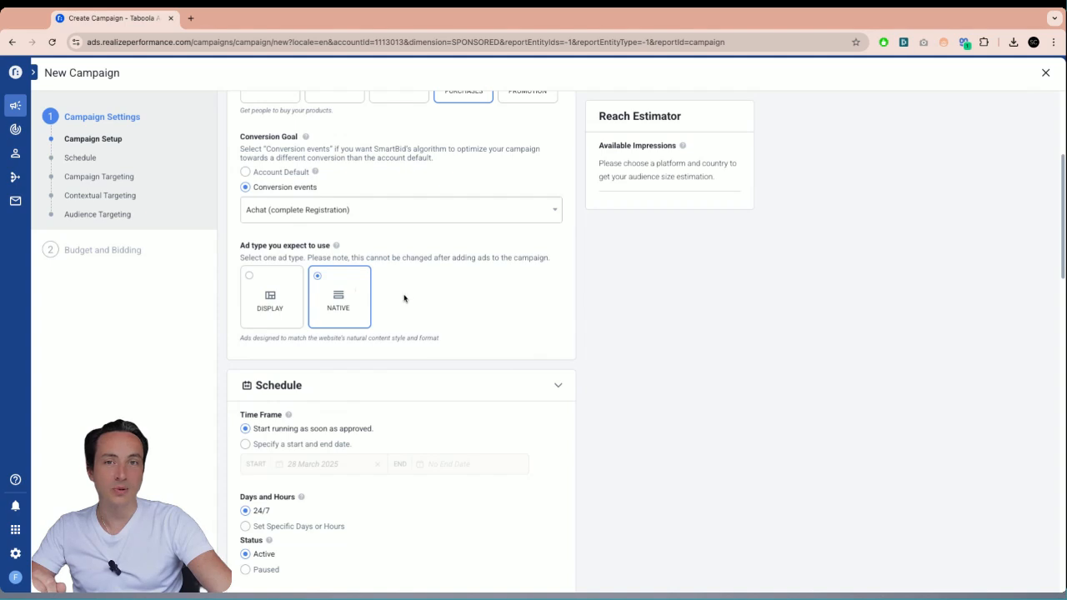
- Target France as the campaign location
scroll(409, 305, down, 2)
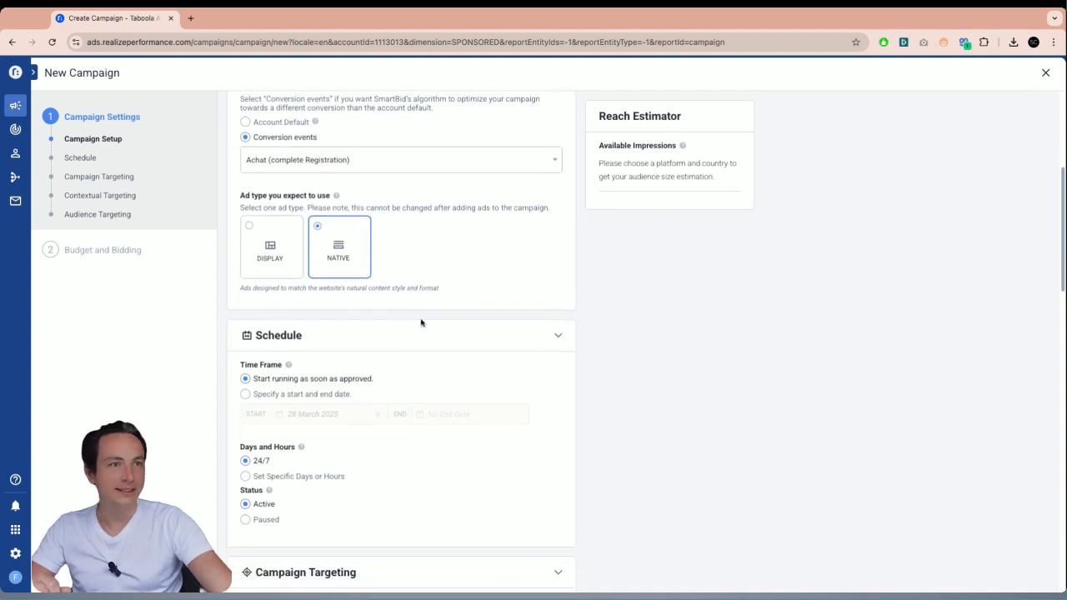
scroll(421, 323, down, 2)
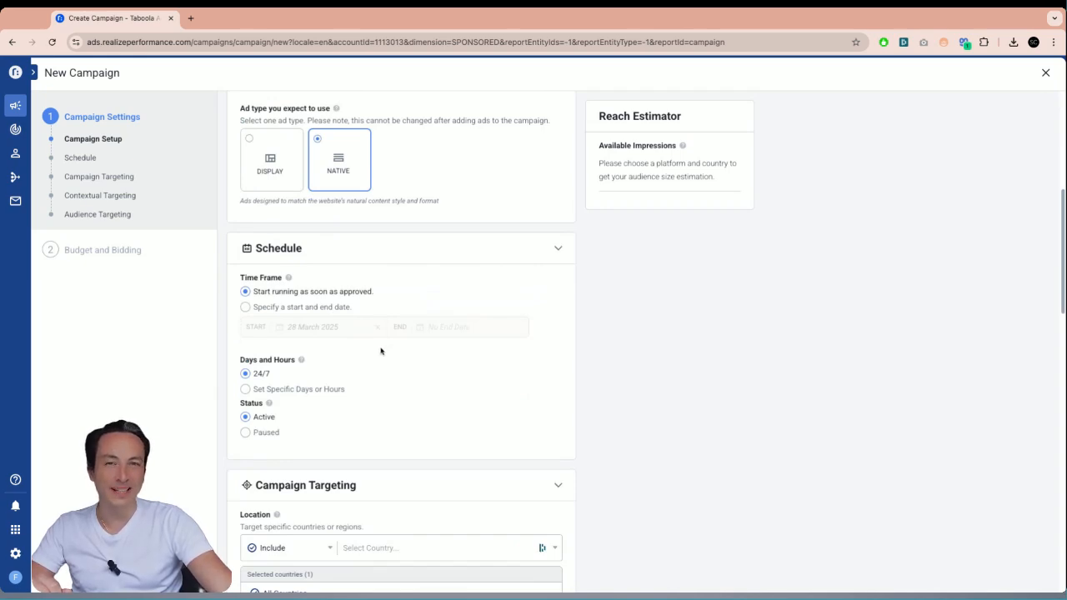
scroll(483, 420, down, 1)
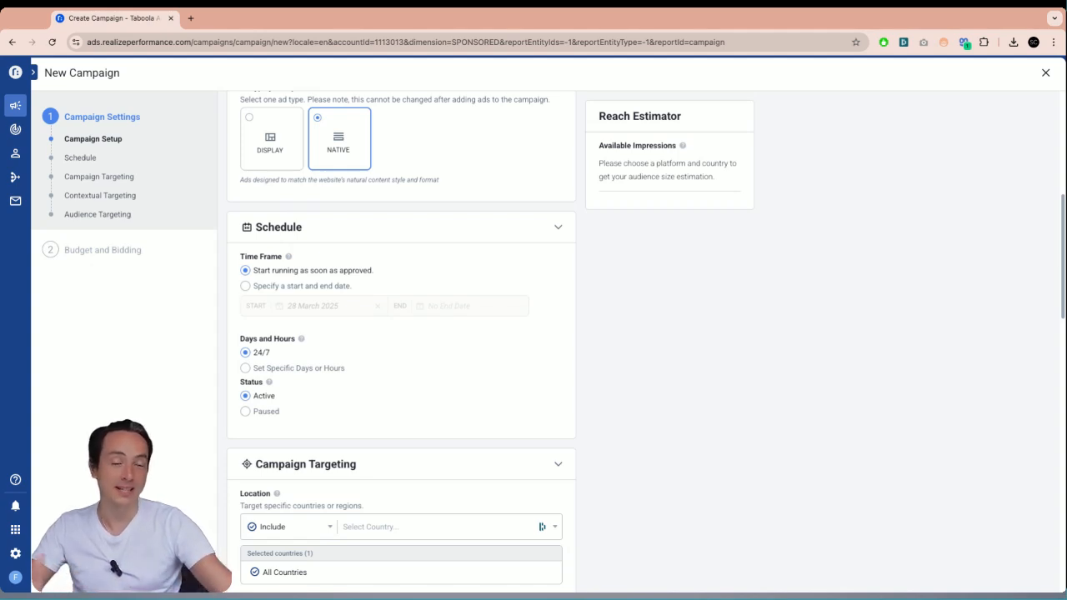
scroll(646, 341, down, 1)
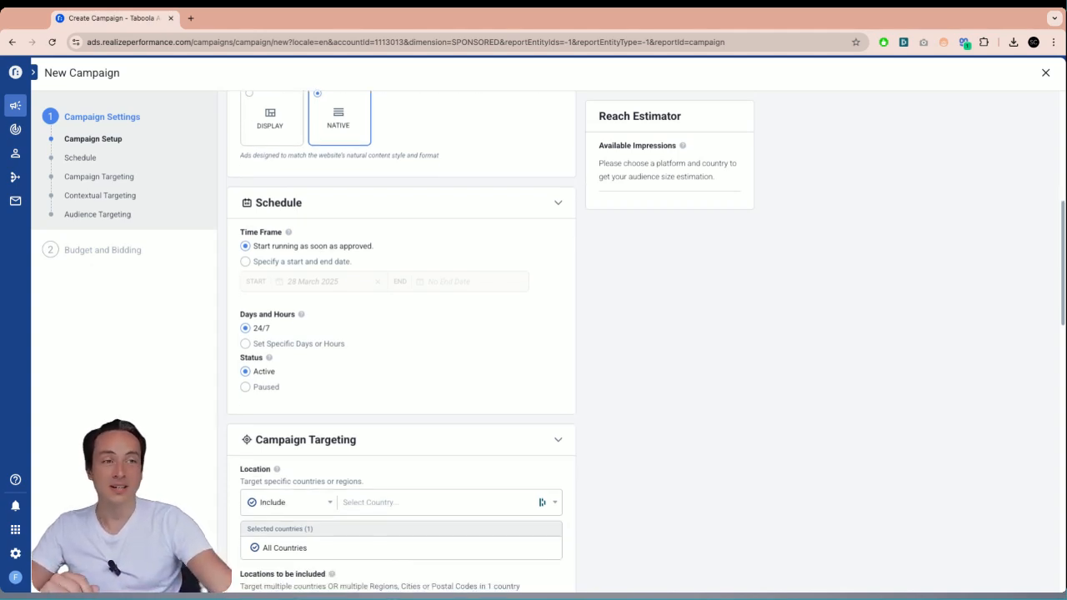
scroll(422, 417, down, 3)
click(415, 389)
text(france)
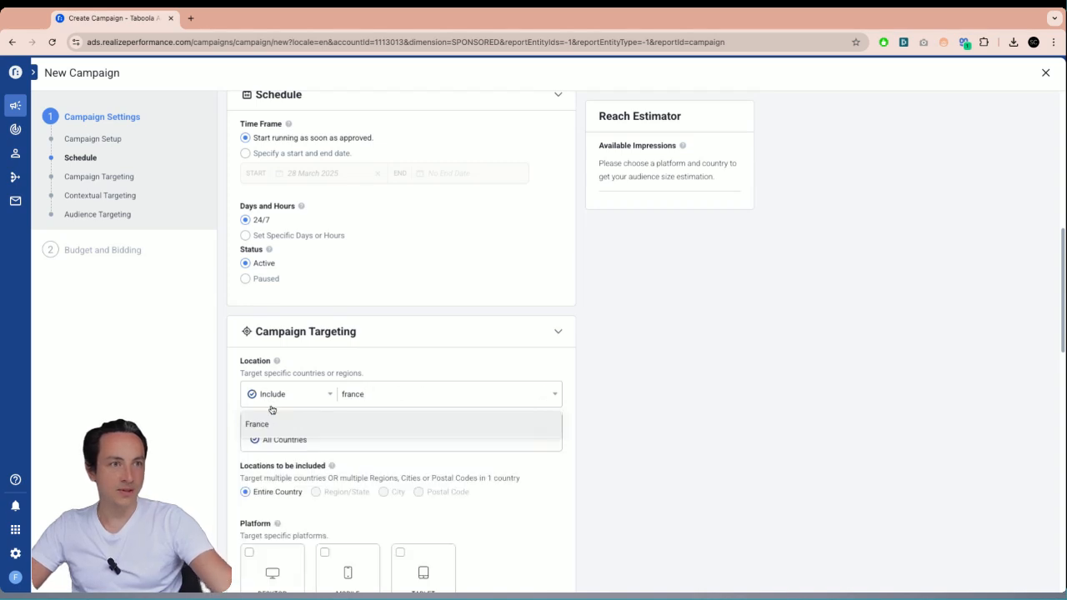
click(287, 424)
- Restrict the targeted platform to Mobile
scroll(708, 369, down, 3)
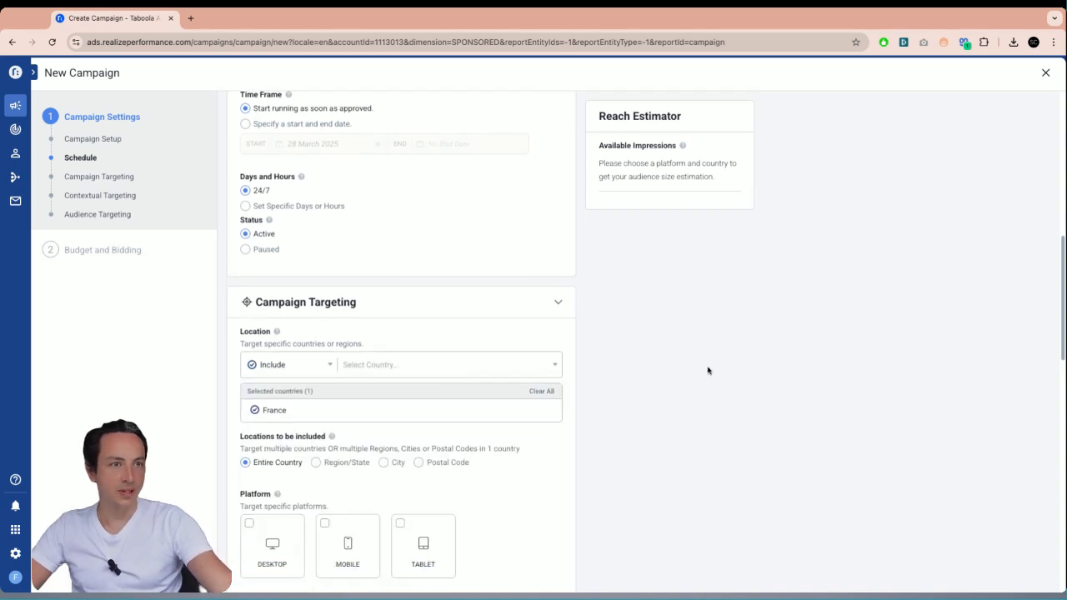
scroll(702, 324, down, 1)
click(347, 397)
- Review the operating system, browser, contextual and audience targeting sections, then continue to Budget and Bidding
scroll(403, 284, down, 3)
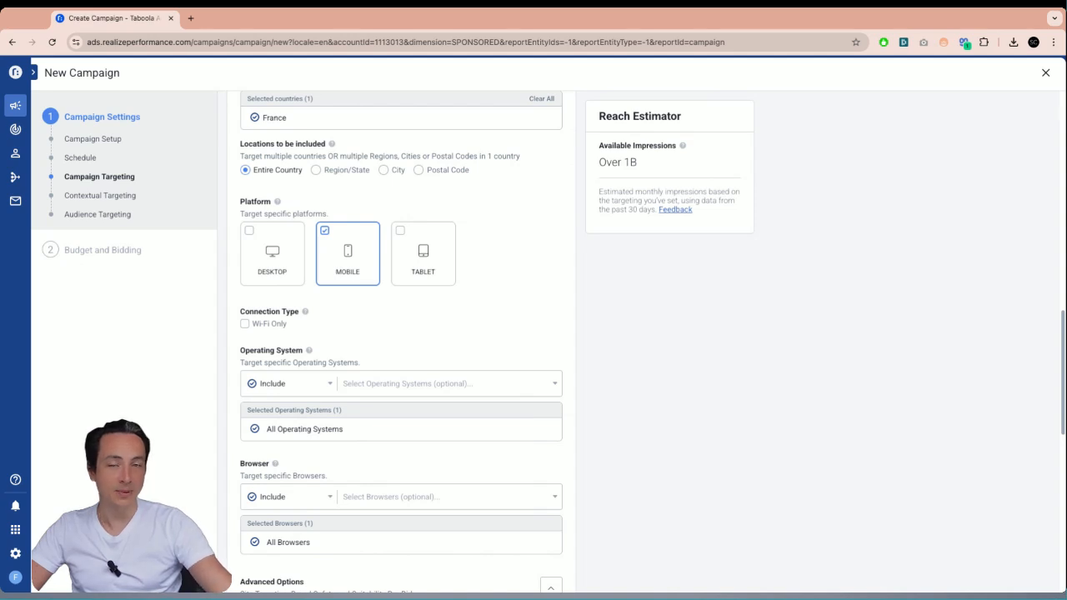
scroll(521, 300, down, 2)
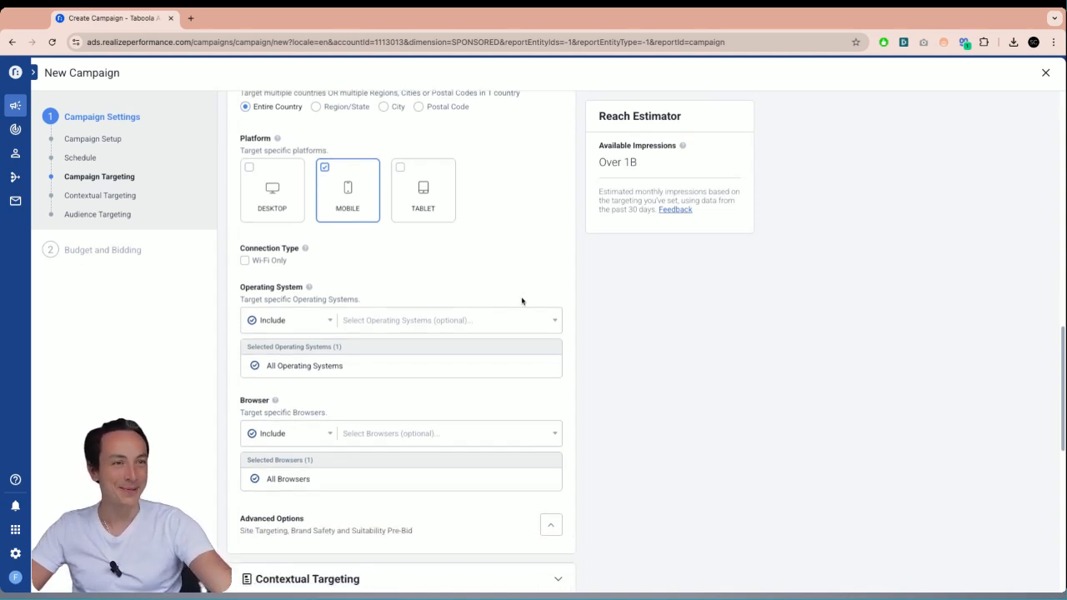
scroll(433, 320, down, 1)
scroll(446, 325, down, 2)
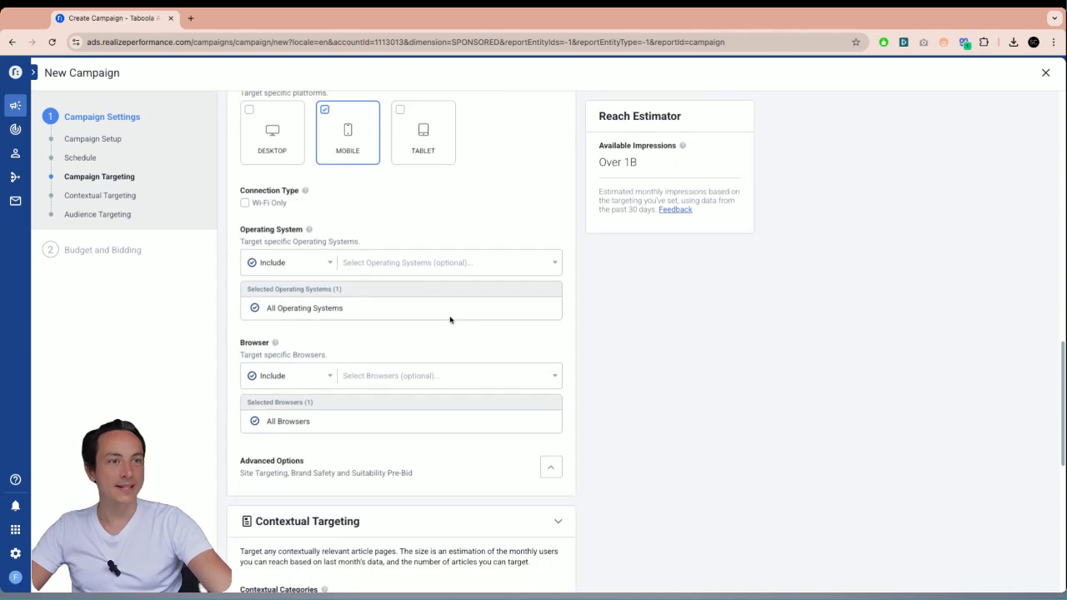
drag(253, 339, 336, 328)
scroll(465, 351, down, 5)
scroll(367, 316, down, 1)
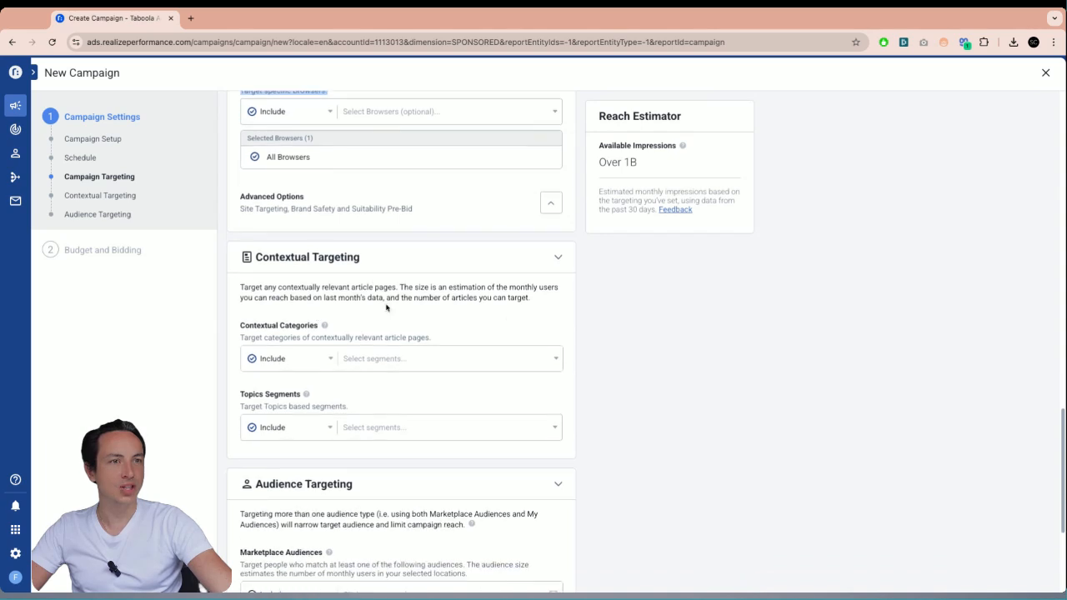
scroll(375, 337, down, 3)
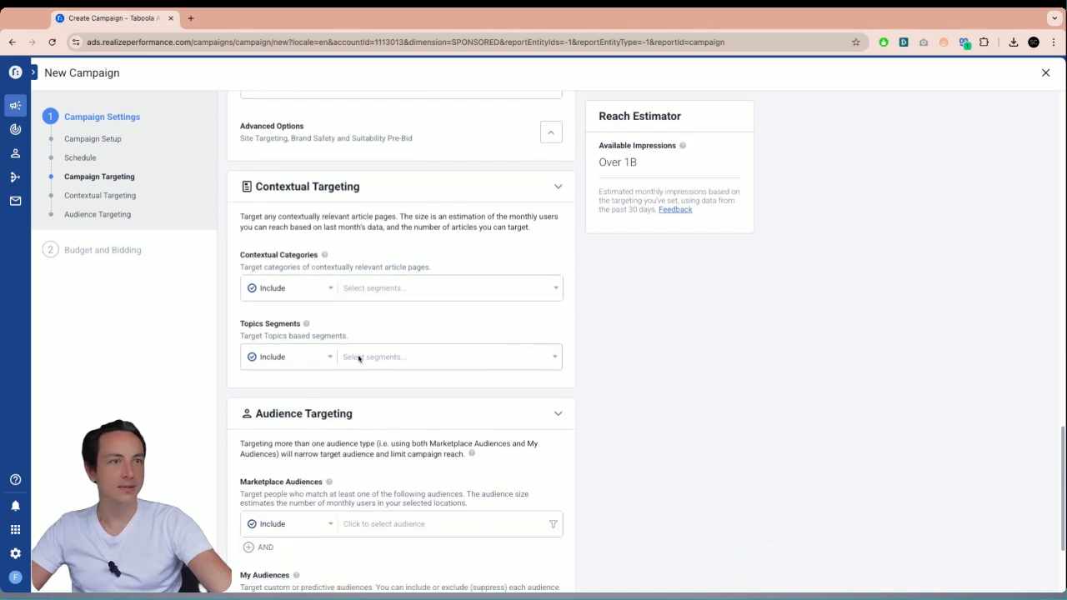
scroll(636, 383, down, 2)
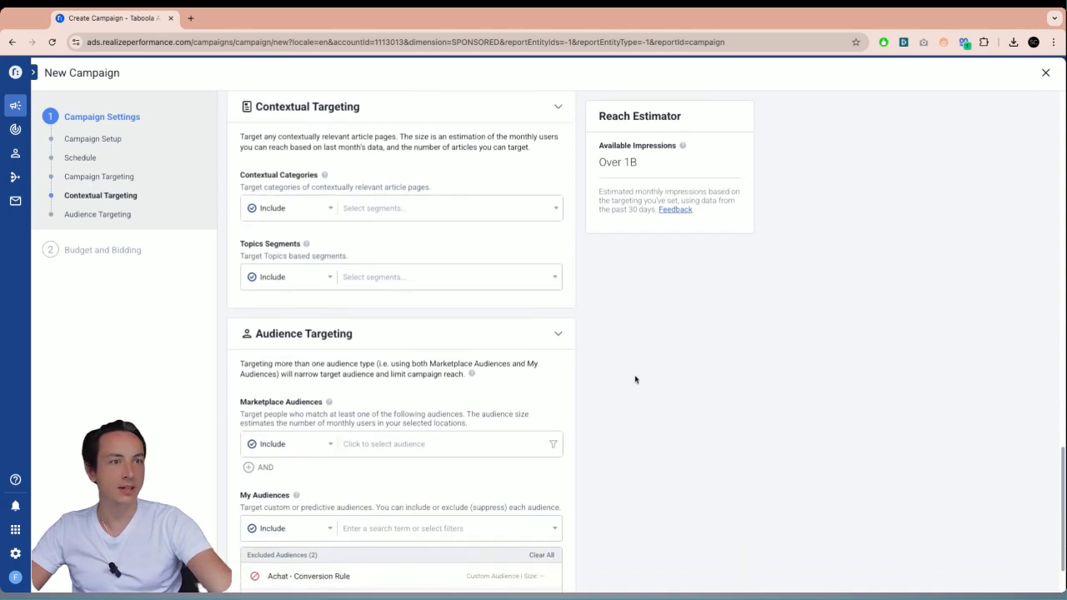
scroll(434, 425, down, 2)
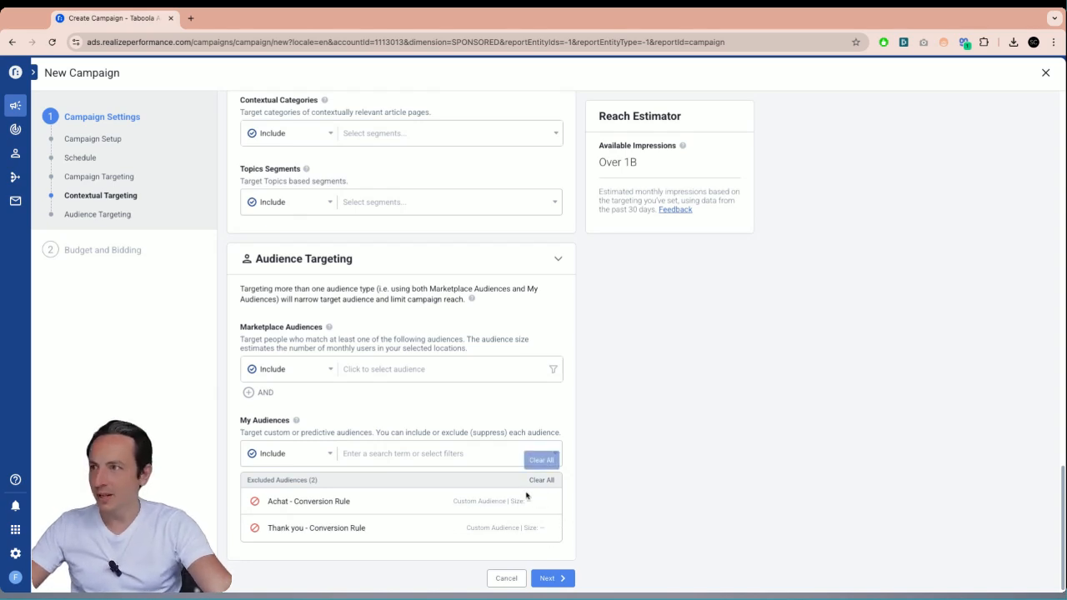
click(567, 580)
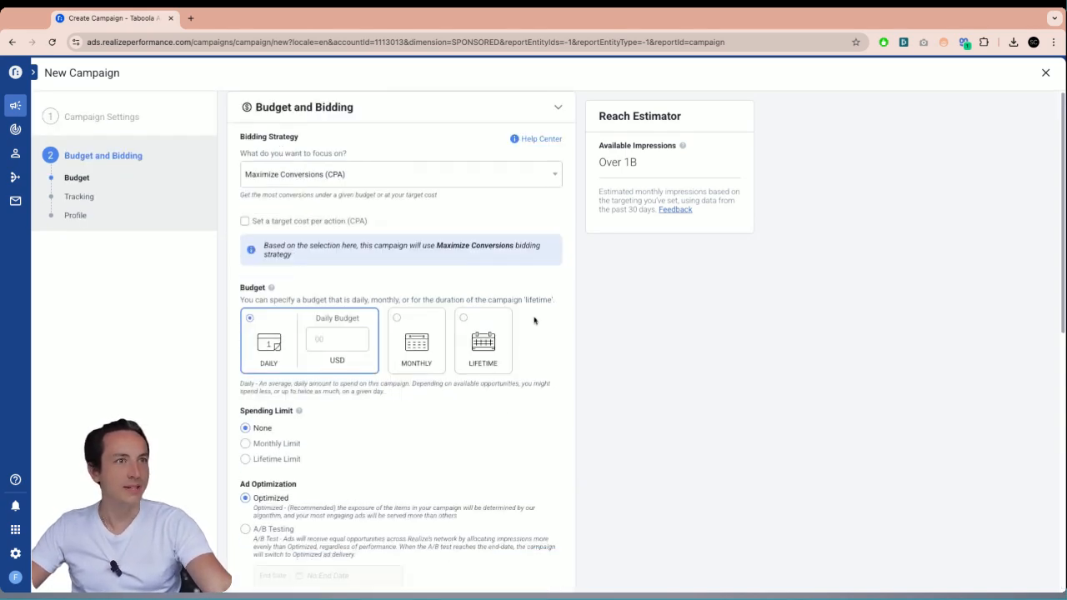
- Set the bidding strategy to Maximize Conversions (CPA) and the daily budget to 50 USD
click(302, 177)
click(342, 196)
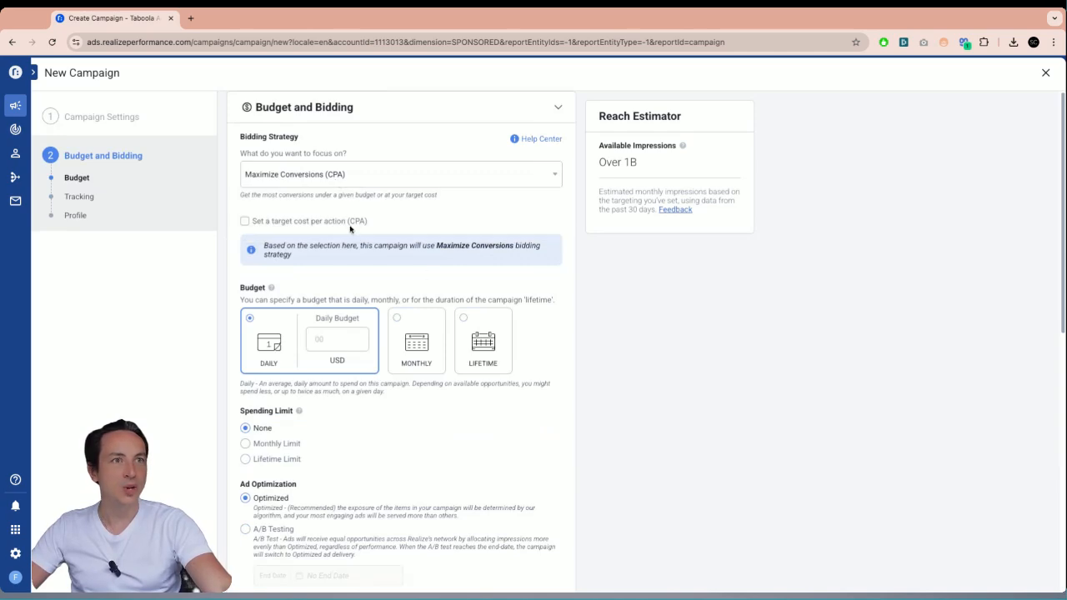
scroll(440, 247, down, 1)
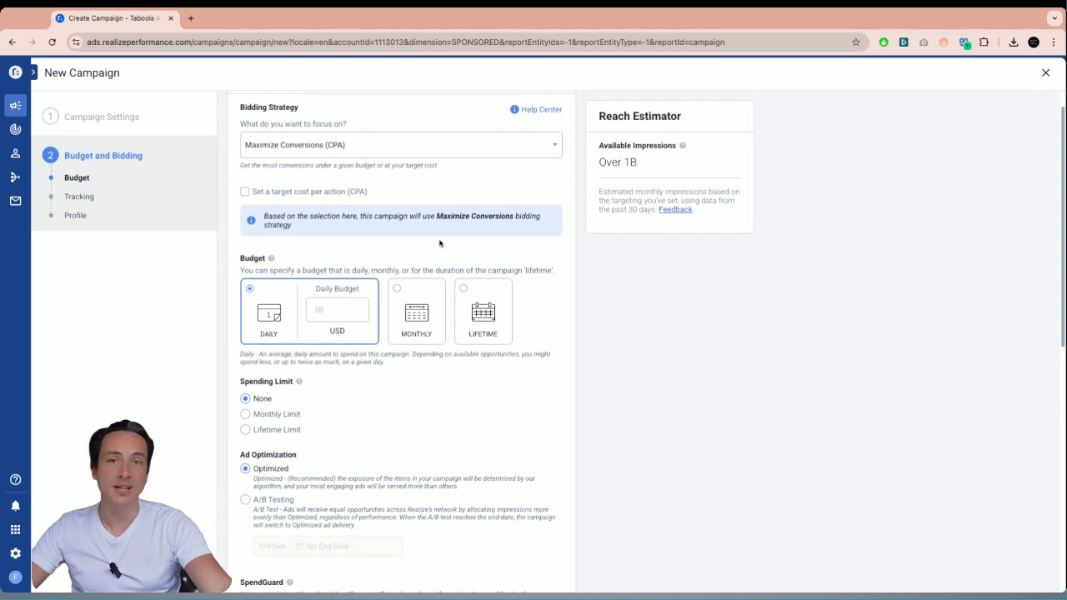
scroll(419, 271, down, 1)
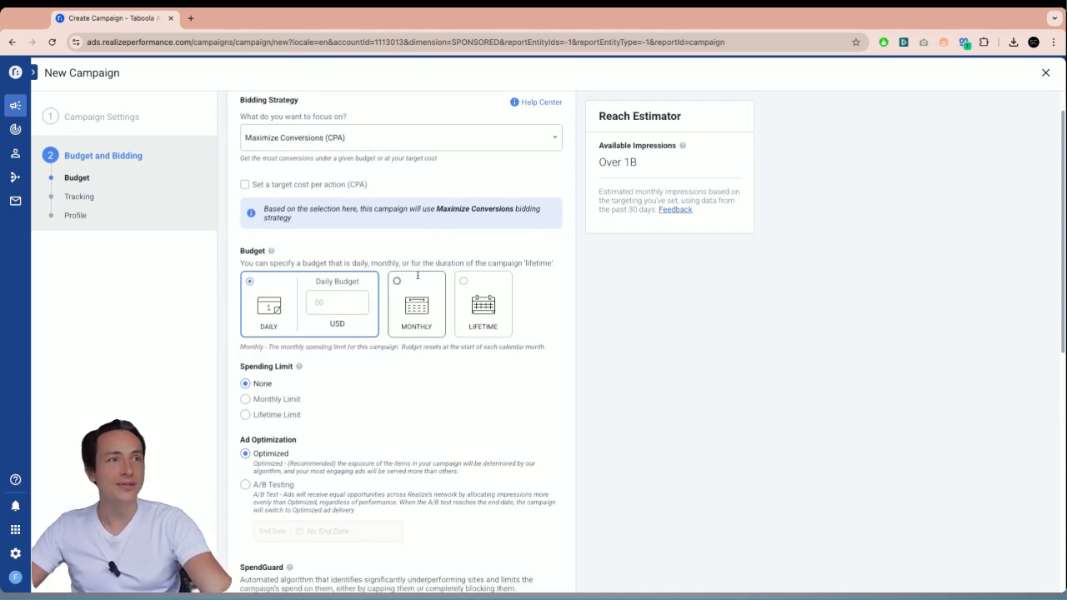
scroll(430, 385, down, 1)
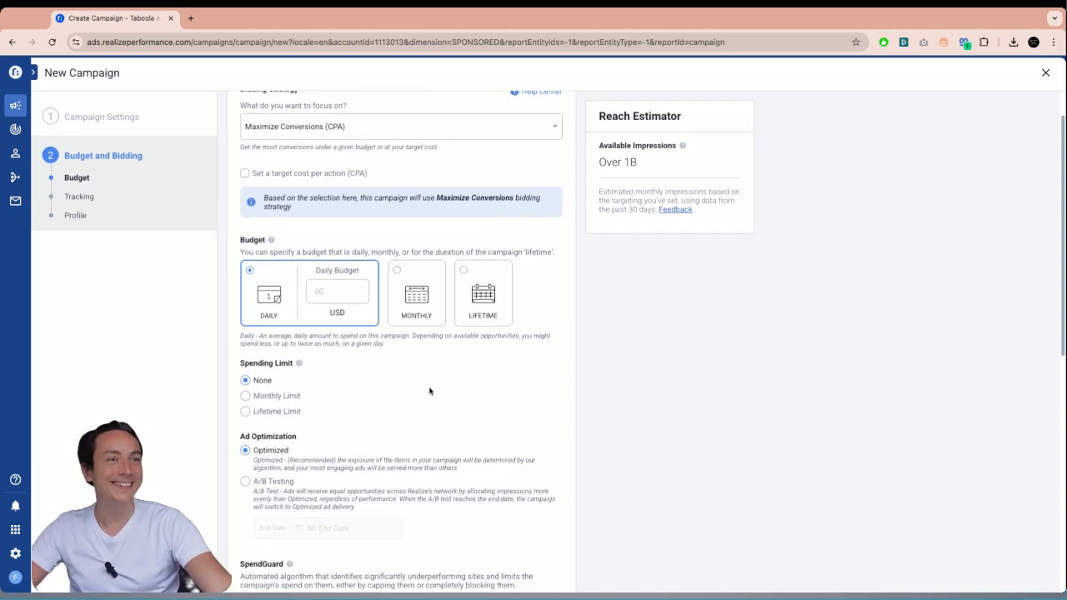
scroll(430, 390, down, 2)
scroll(431, 399, up, 3)
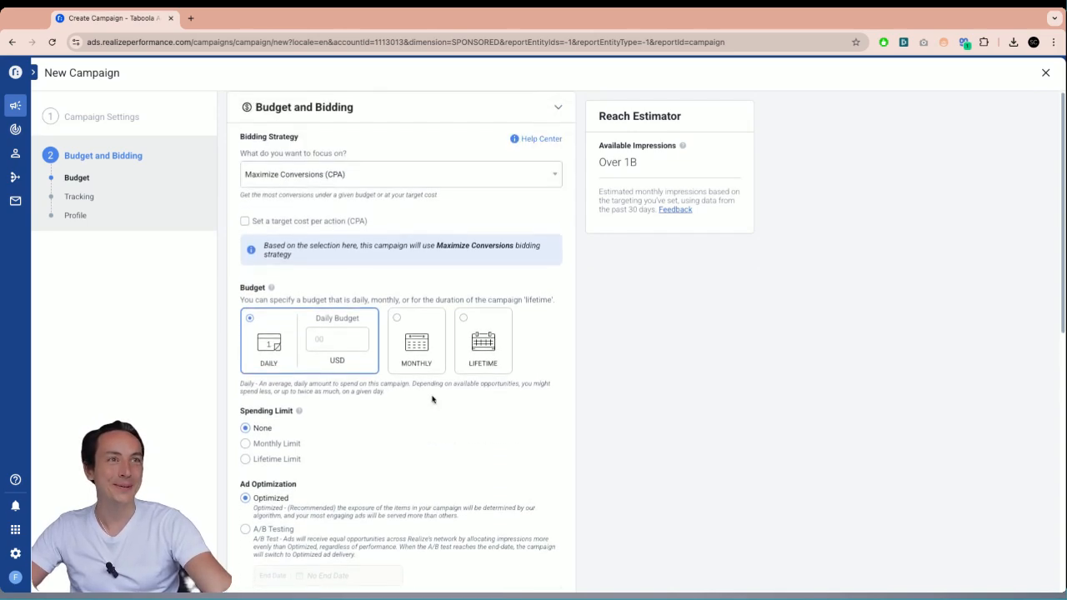
scroll(431, 398, down, 1)
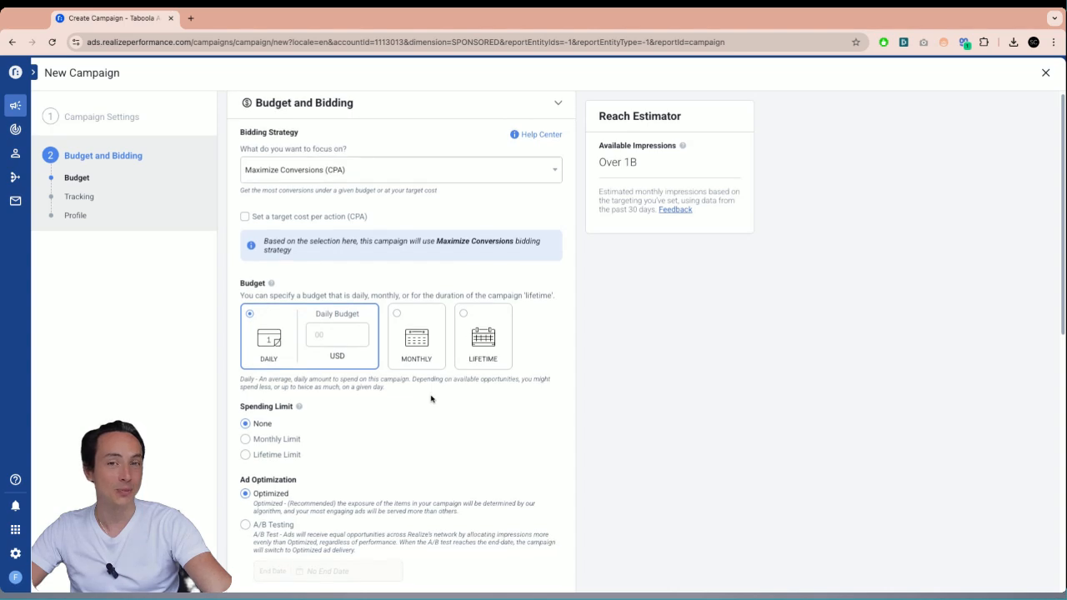
click(358, 341)
text(50)
- Replace the tracking code with the pasted UTM string using utm_medium=native and utm_campaign=TB-April_M
scroll(371, 425, down, 3)
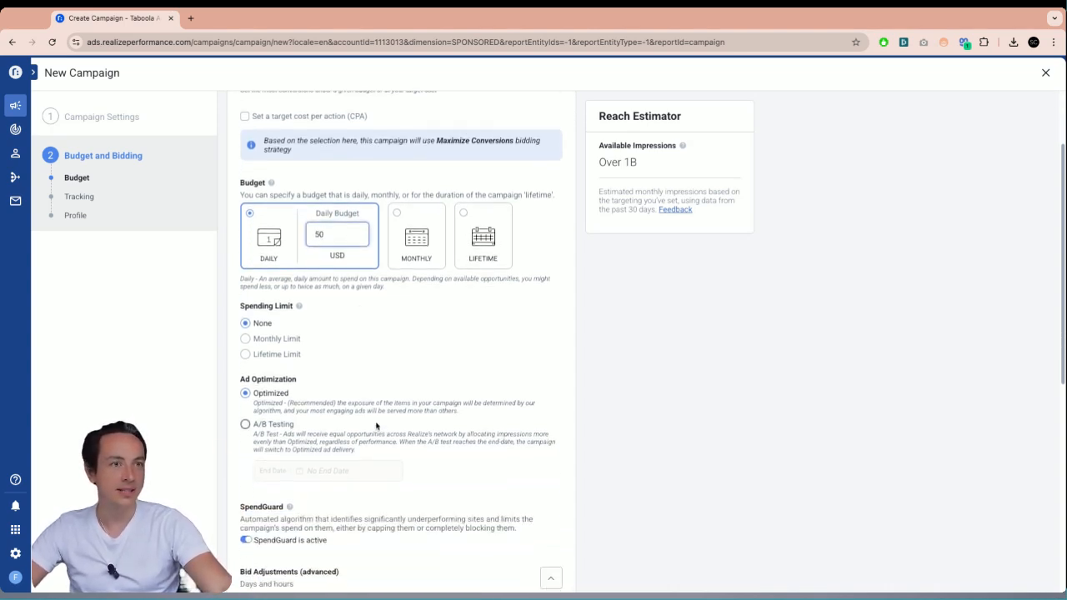
scroll(417, 388, down, 2)
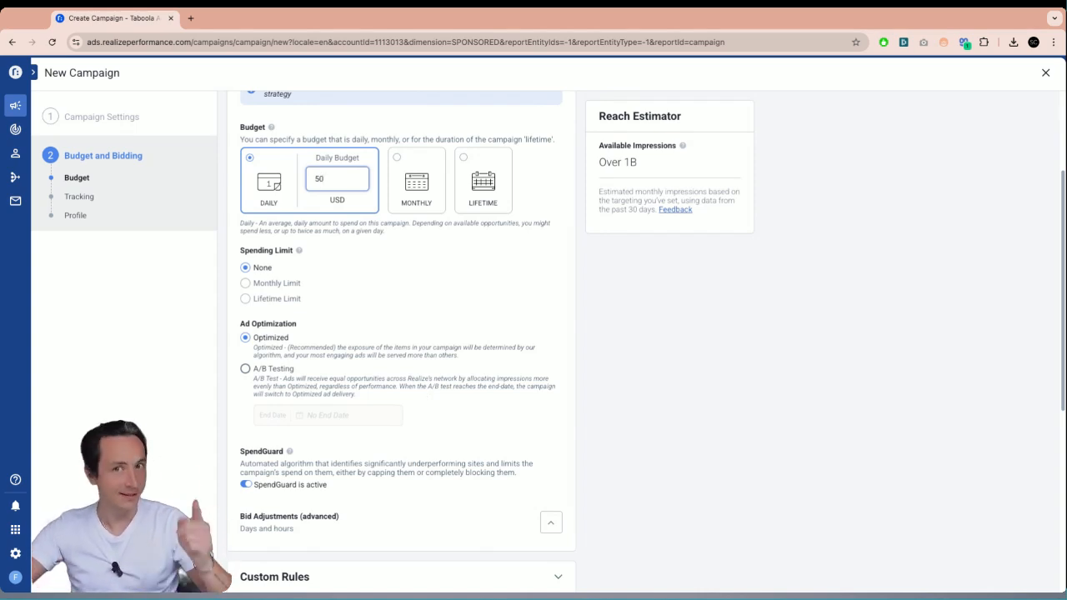
scroll(401, 341, down, 1)
scroll(345, 305, down, 1)
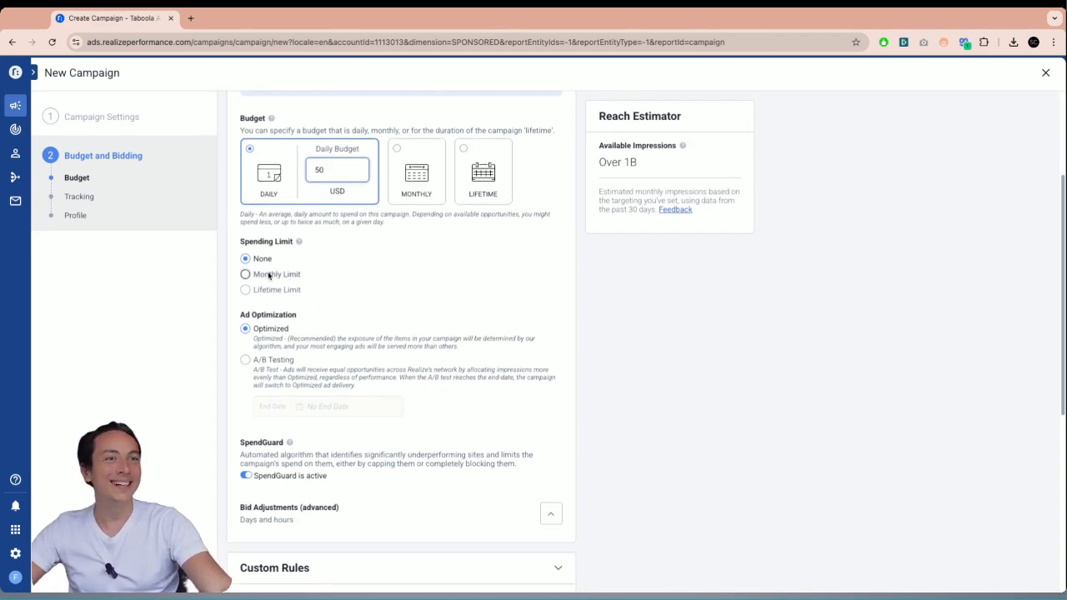
scroll(340, 328, down, 1)
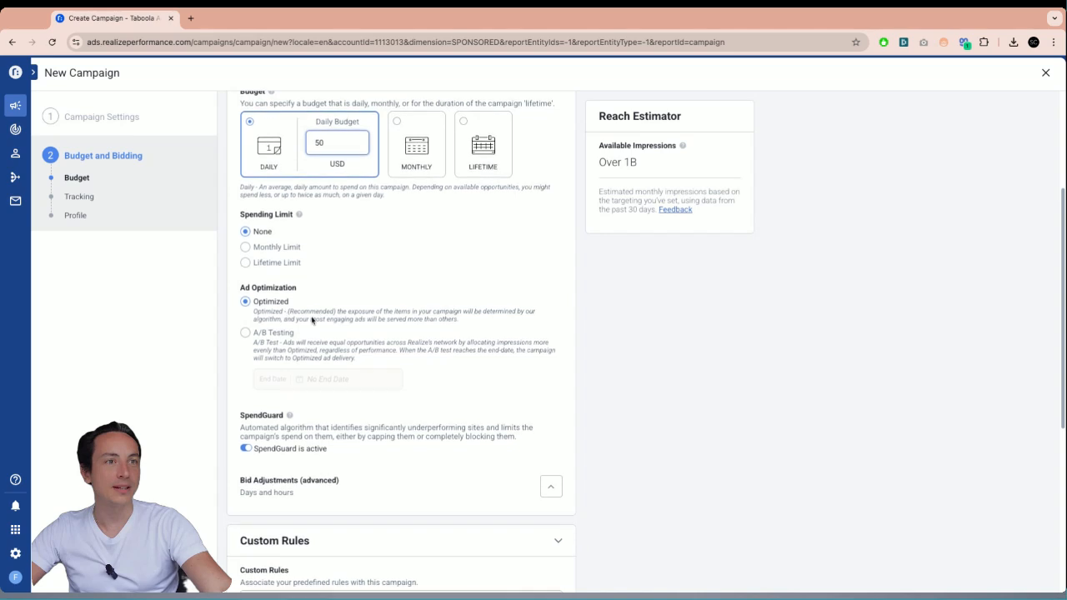
scroll(422, 336, down, 1)
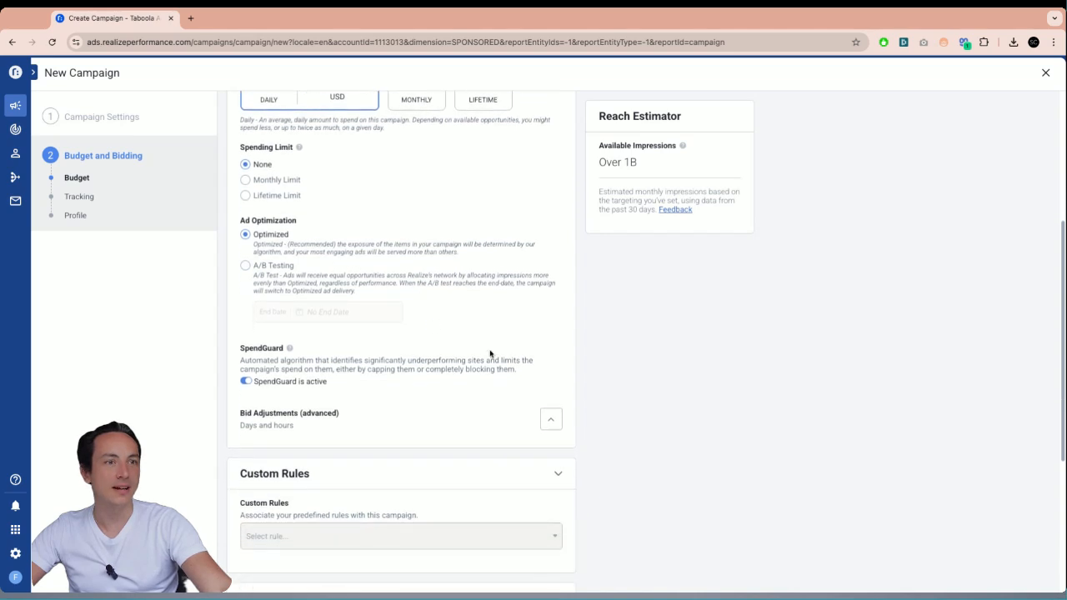
scroll(326, 350, down, 2)
scroll(402, 356, down, 3)
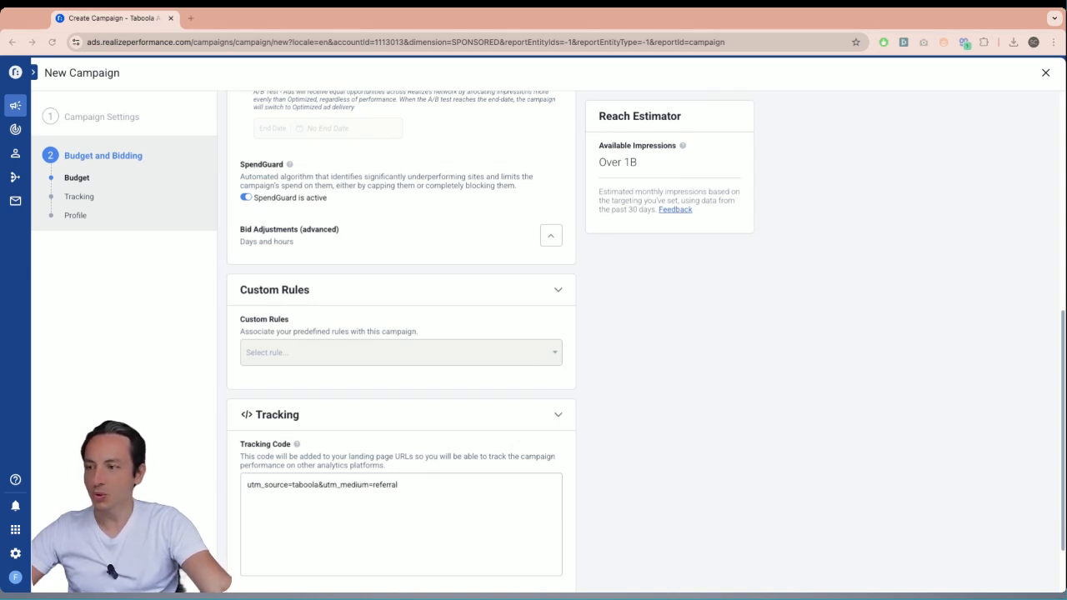
click(420, 504)
key(super+a)
text(utm_source=taboola&utm_medium=native&utm_campaign=TB-April_M&utm_term={site}&utm_content={campaign_item_id}&id_click={click_id})
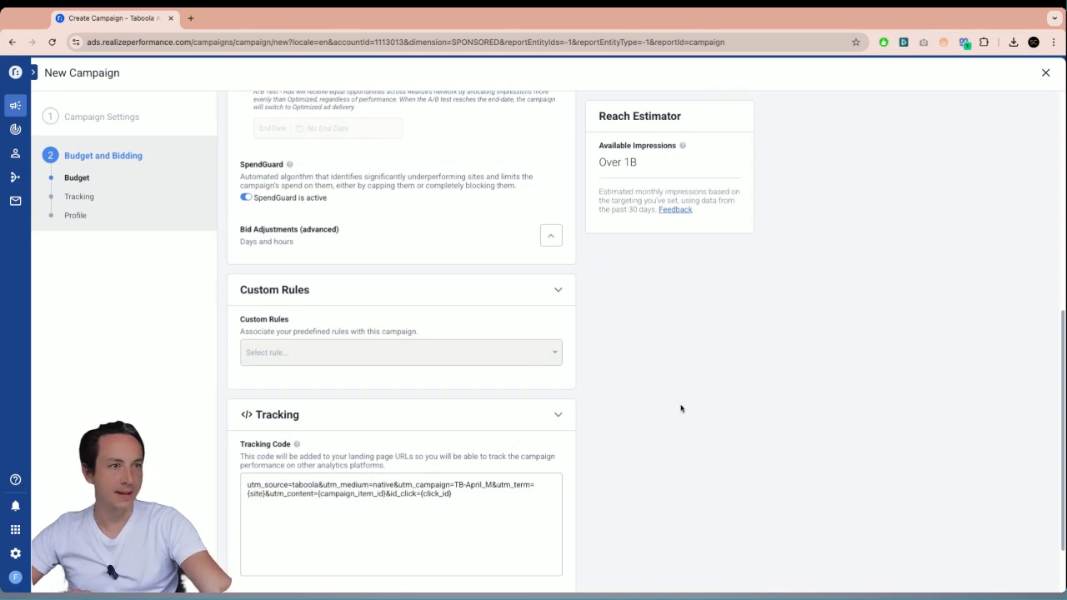
- Continue from the campaign selection for Formation_Taboola_M to the ad format setup
scroll(679, 407, down, 2)
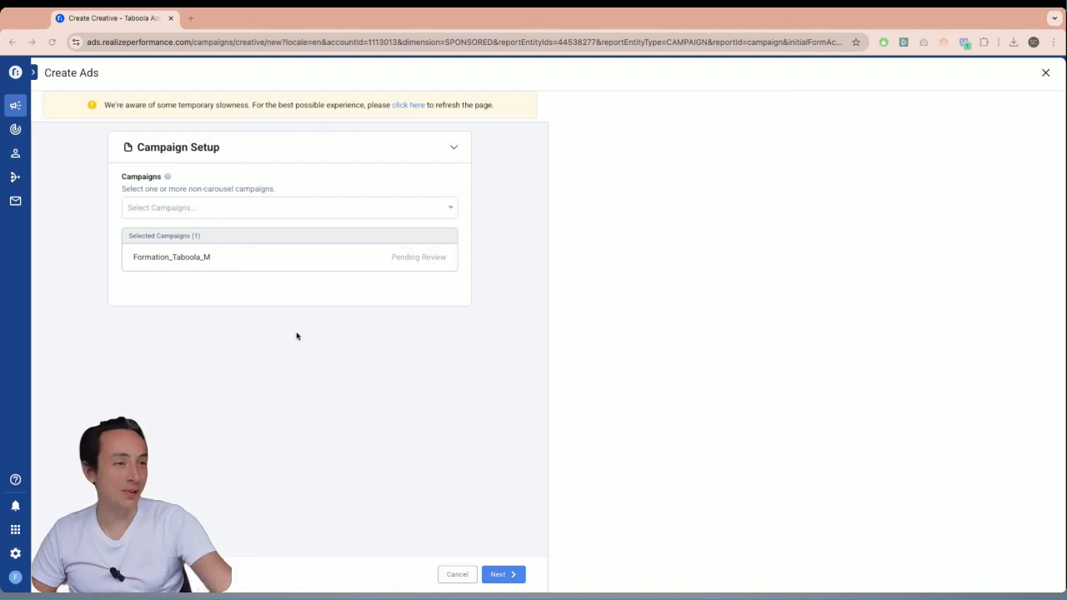
click(501, 575)
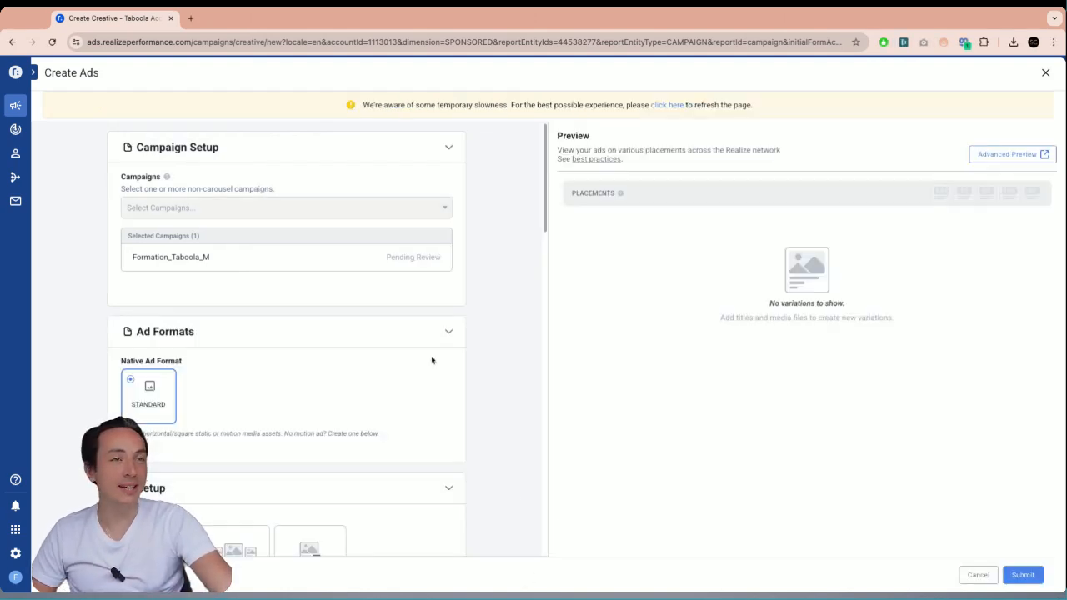
scroll(367, 382, down, 3)
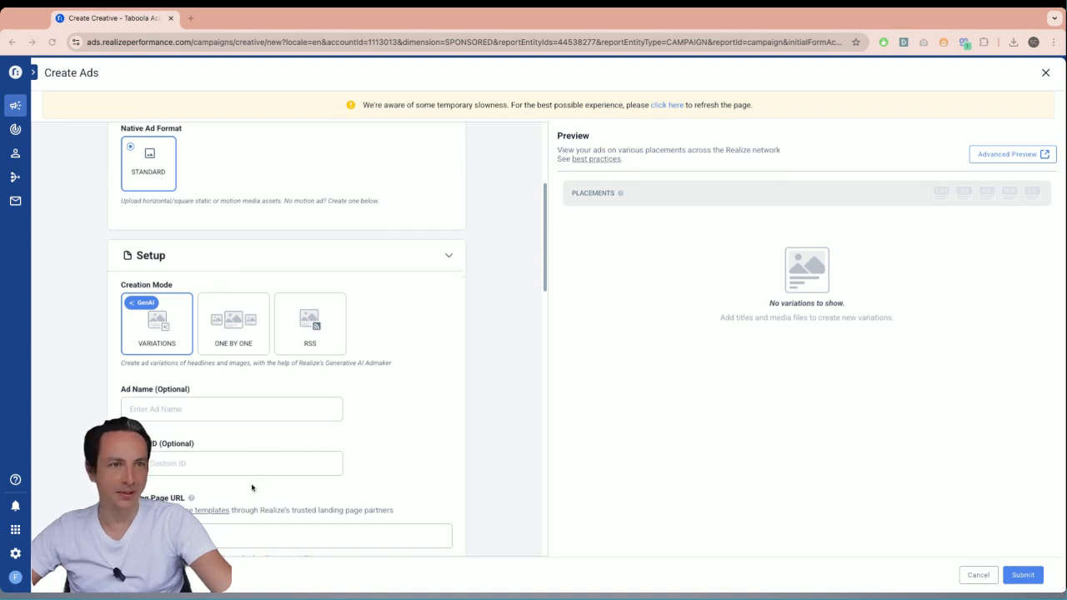
scroll(250, 491, down, 1)
click(243, 517)
text(https://www.formation-nativeads.com/taboola)
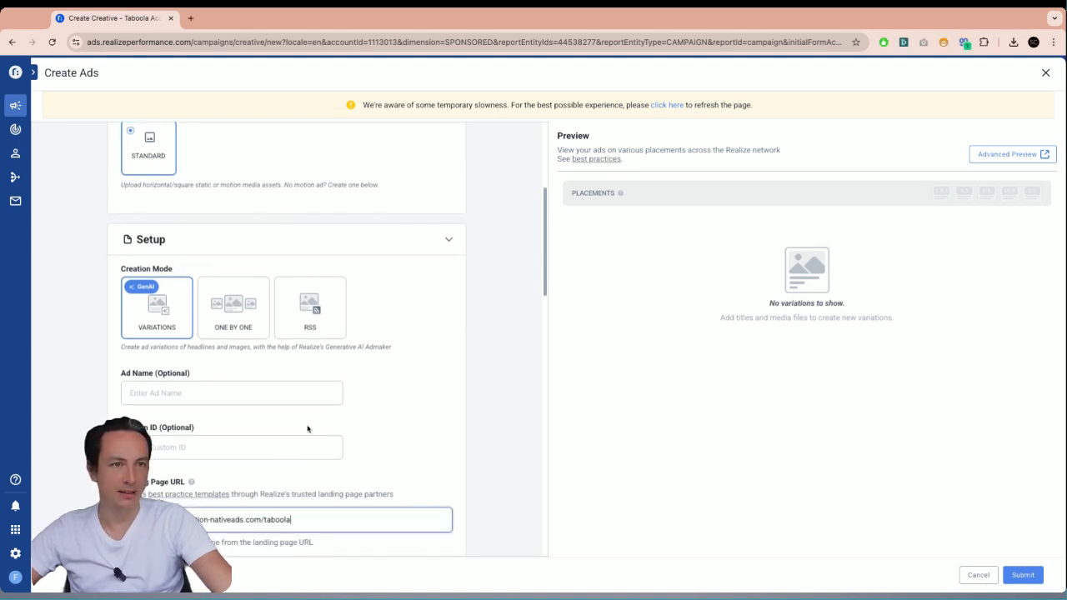
- Select the photo of a hand holding a smartphone from the media library as the ad's media asset
scroll(324, 420, down, 2)
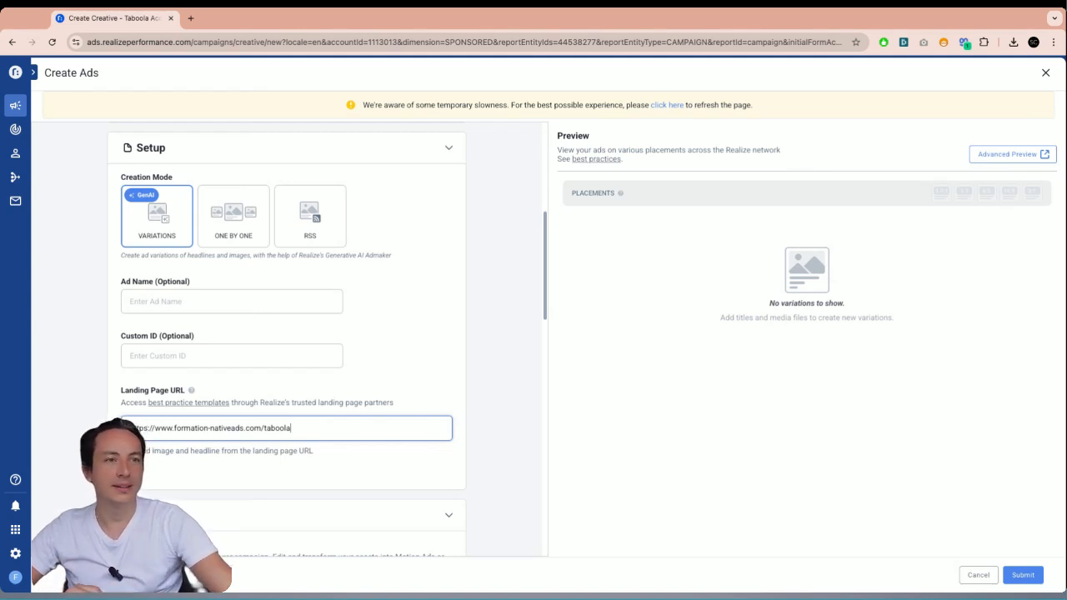
scroll(345, 419, down, 4)
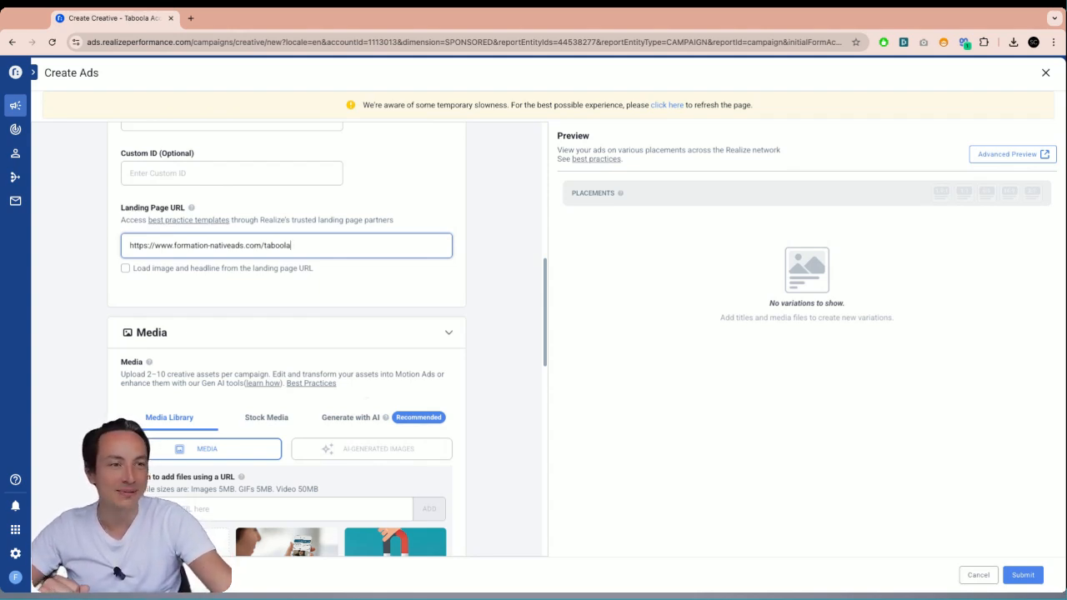
scroll(360, 421, down, 3)
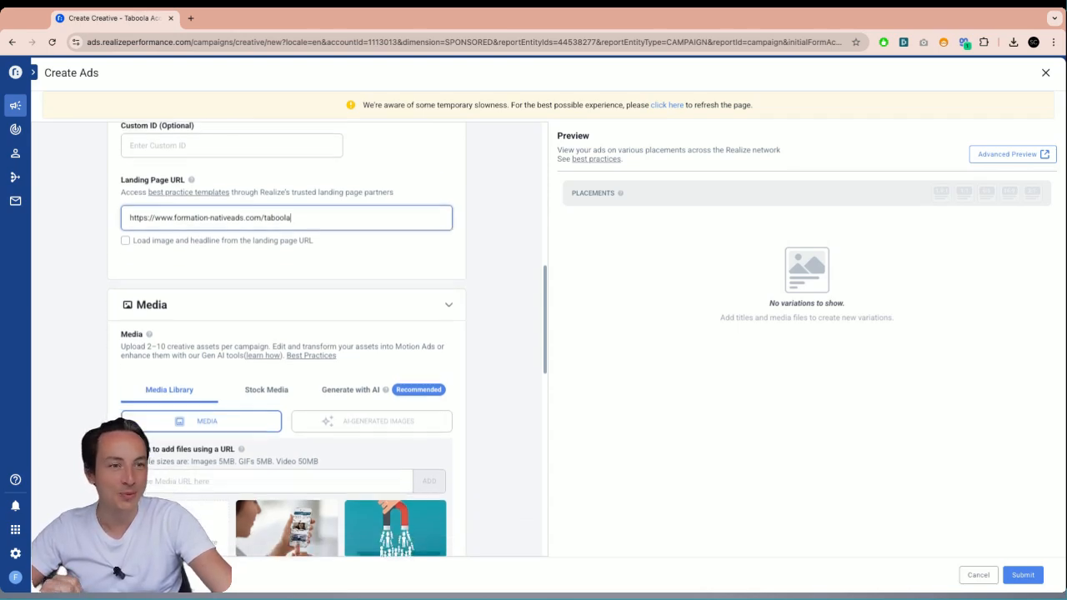
scroll(360, 421, down, 2)
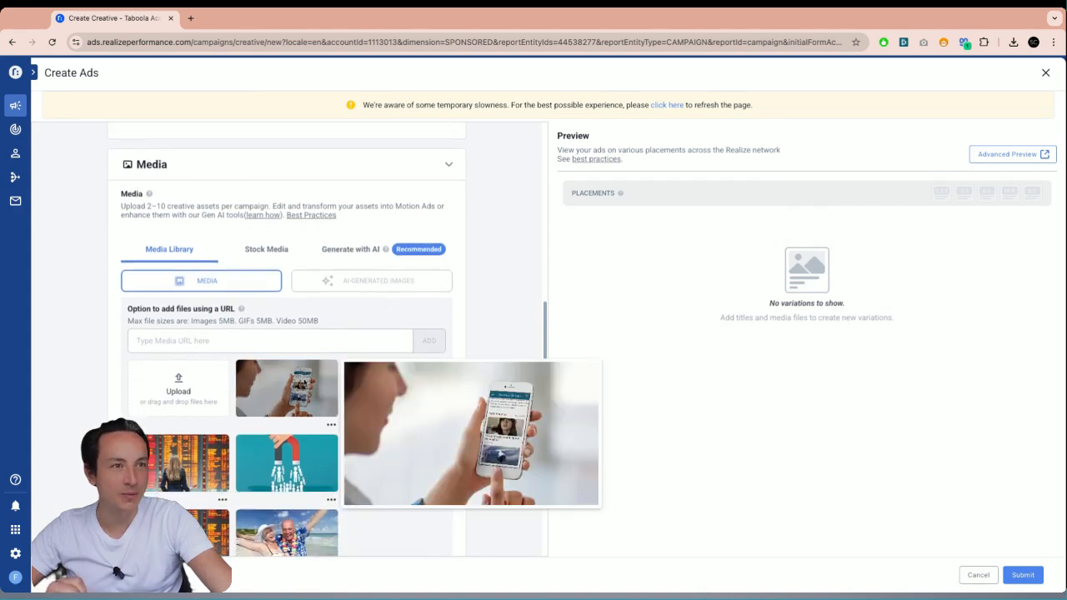
click(309, 384)
click(379, 329)
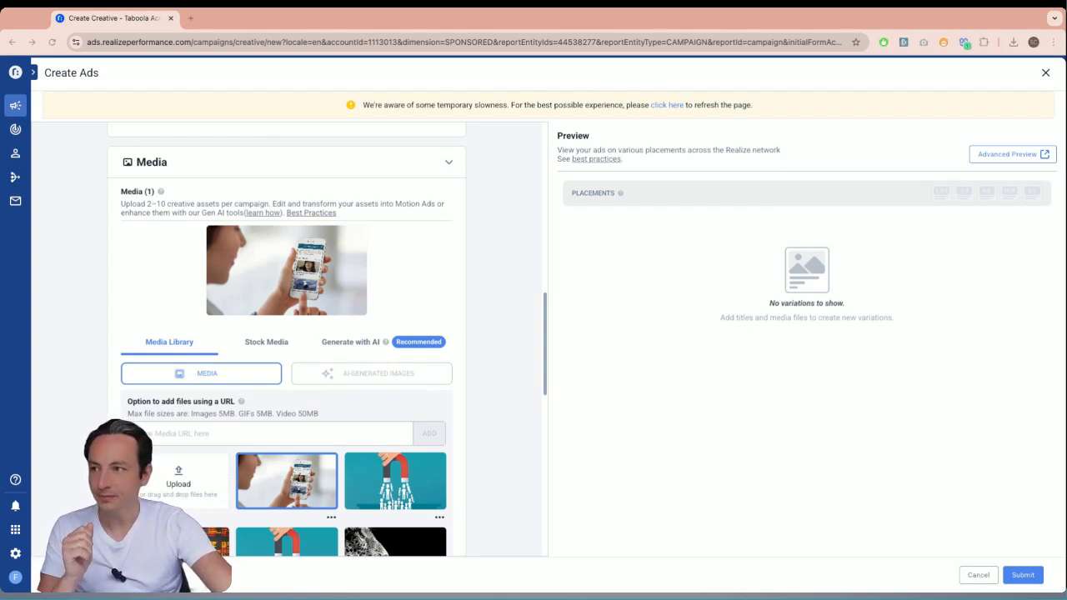
- Paste five French headlines, starting with "Formation Taboola : devenez expert pas à pas", into the headlines
scroll(481, 364, down, 7)
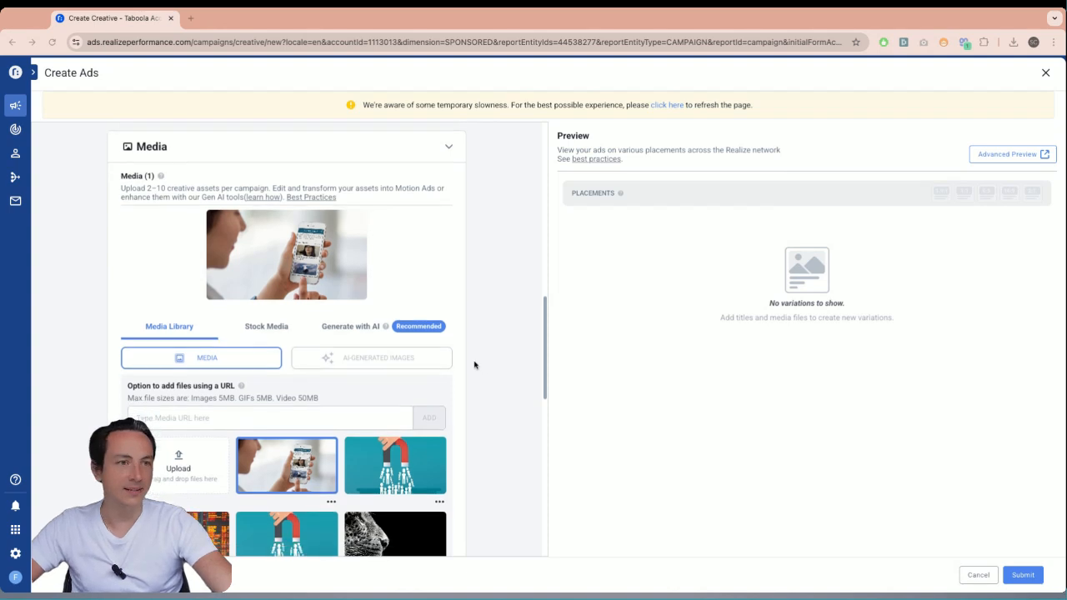
scroll(233, 434, down, 1)
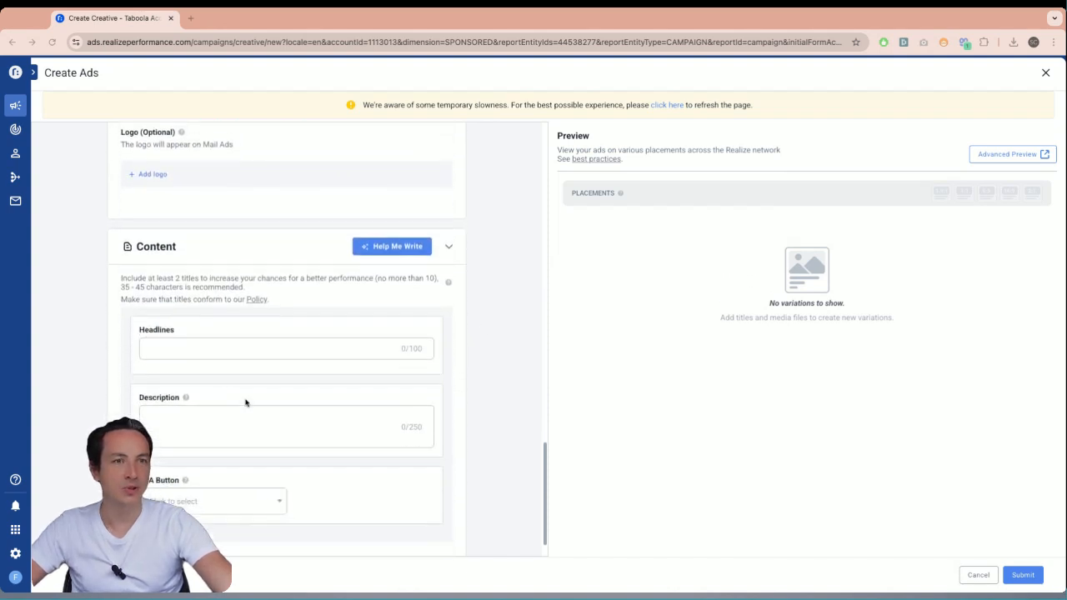
click(226, 341)
text(Formation Taboola : devenez expert pas à pas Formation Taboola : et si vous deveniez expert ? Pas de résultats avec Taboola ? Formez-vous ! Vous débutez sur Taboola ? On vous forme ! Comment bien démarrer sur Taboola ?)
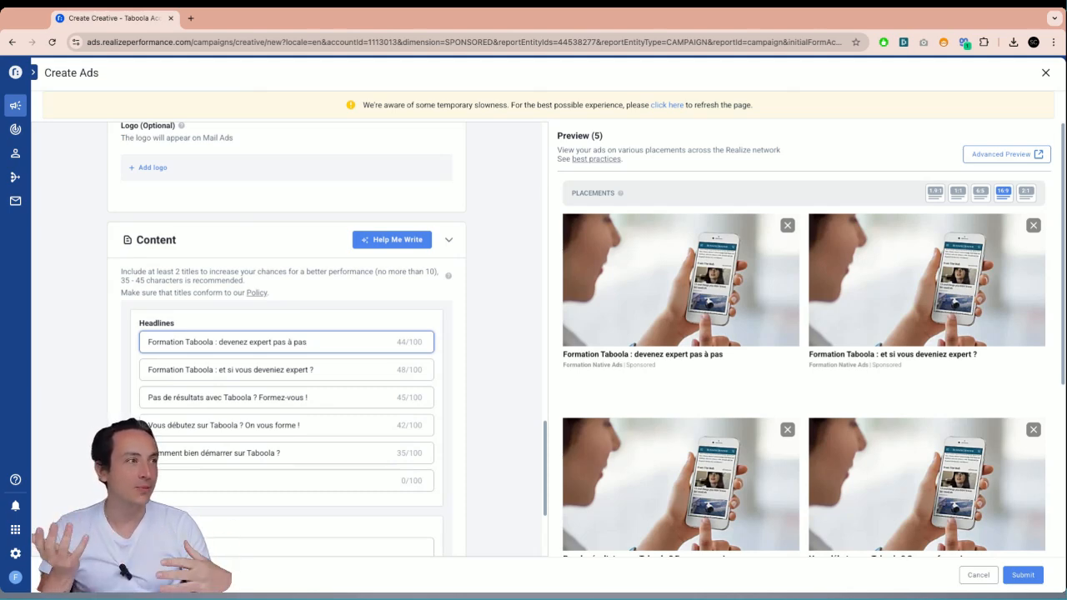
- Review the five ad variation previews and submit the ads
scroll(960, 457, down, 1)
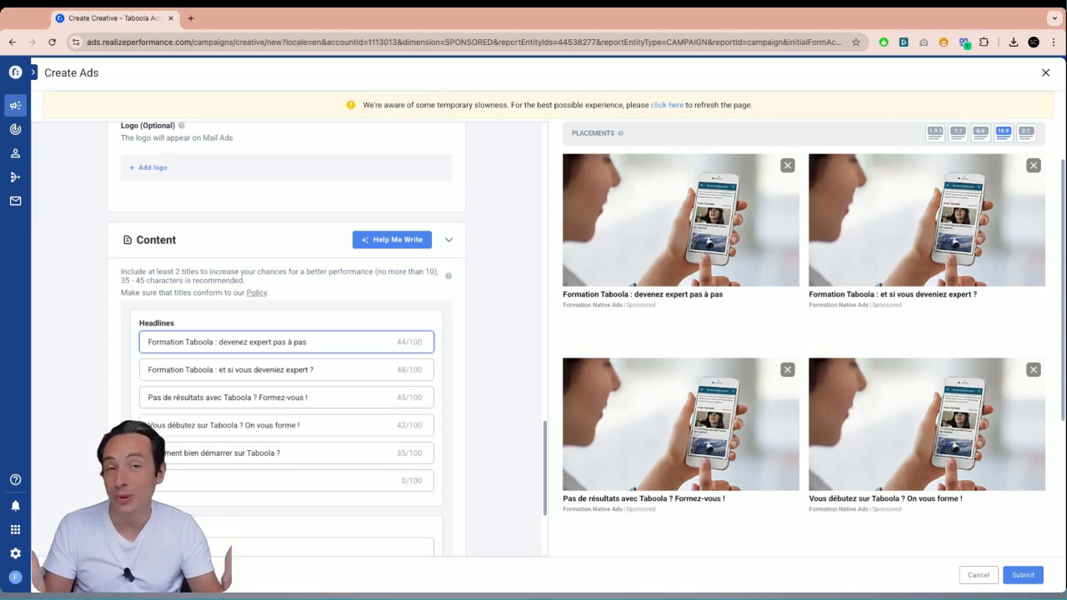
scroll(838, 552, down, 3)
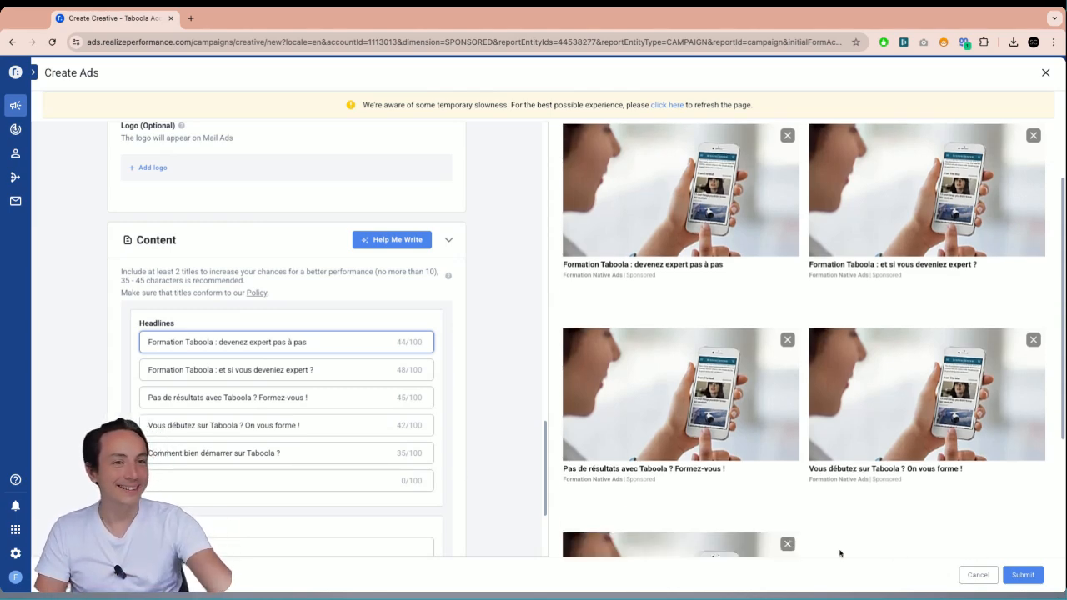
scroll(402, 459, down, 2)
scroll(401, 460, down, 1)
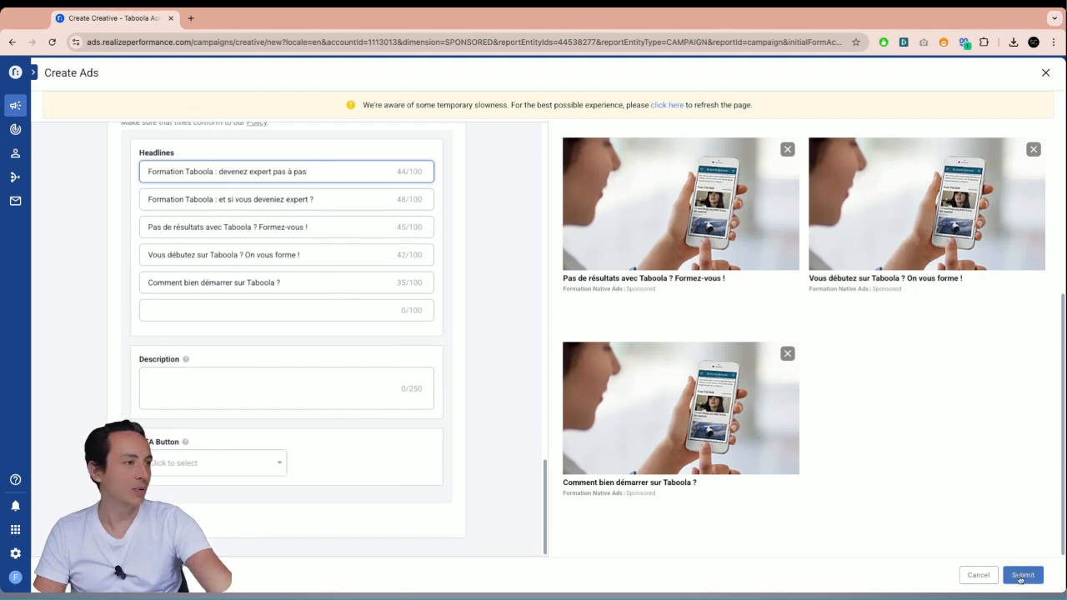
click(1021, 576)
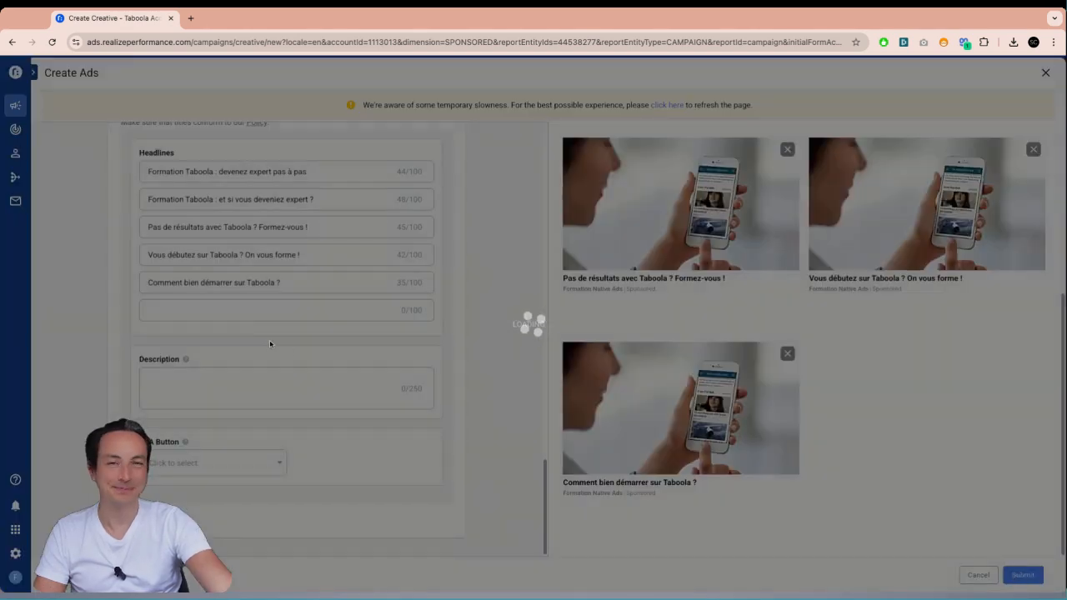